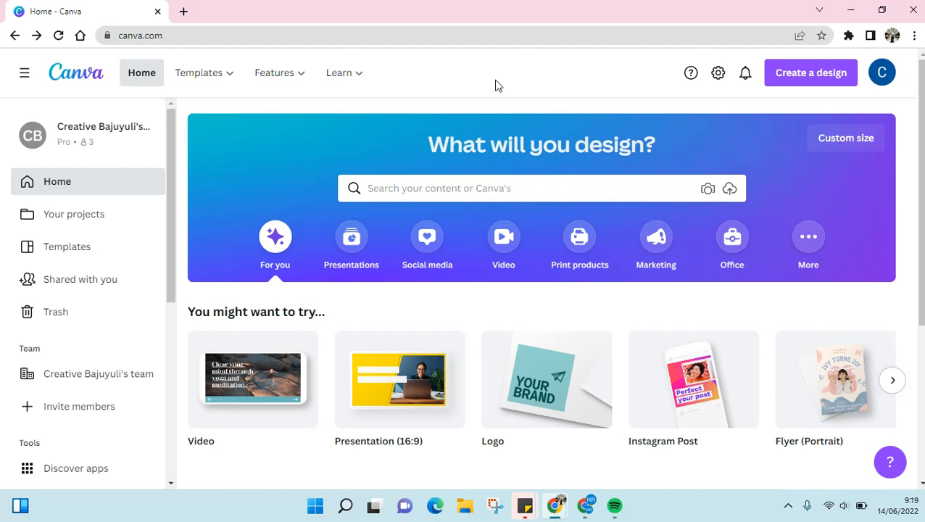
Search the template library for "poster".
{"action": "left_click", "coordinate": [377, 182]}
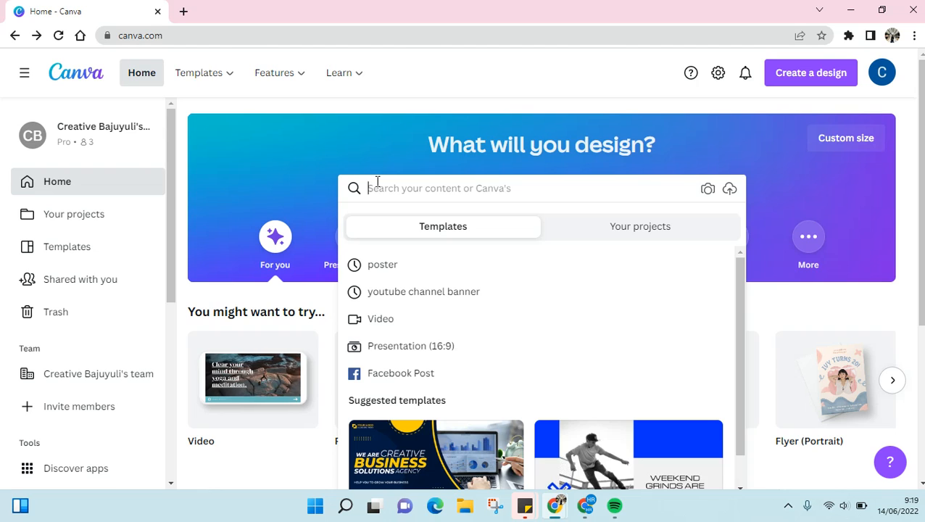
{"action": "type", "text": "poster"}
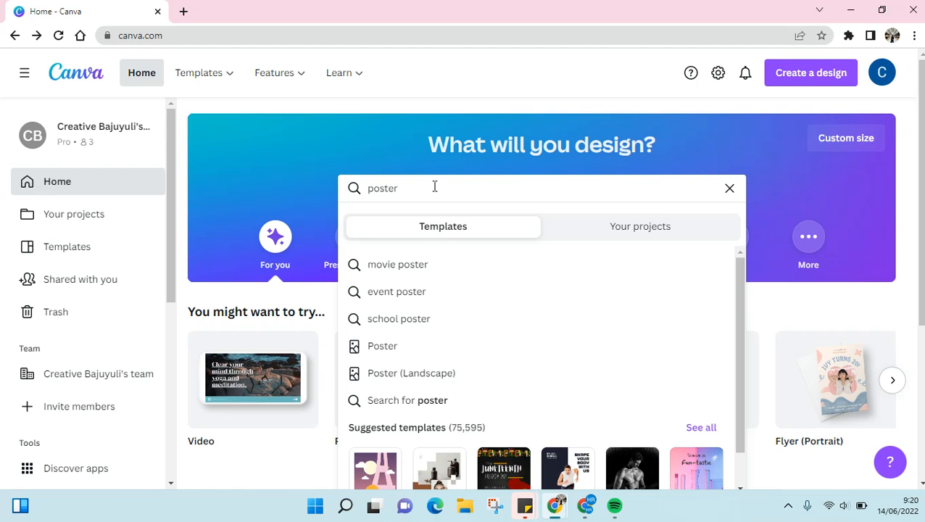
{"action": "key", "text": "Return"}
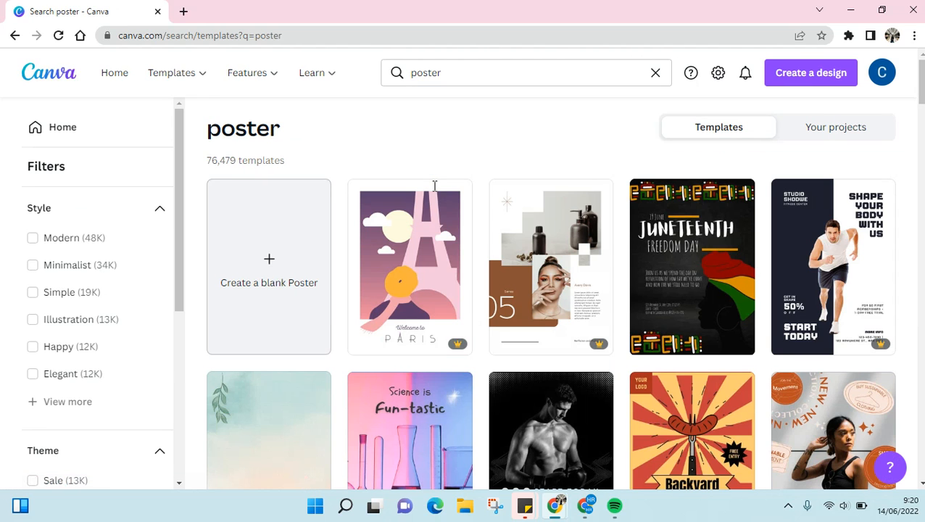
Open the mint-green Music Festival poster template with the red guitar from the search results.
{"action": "scroll", "coordinate": [515, 232], "scroll_direction": "down", "scroll_amount": 3}
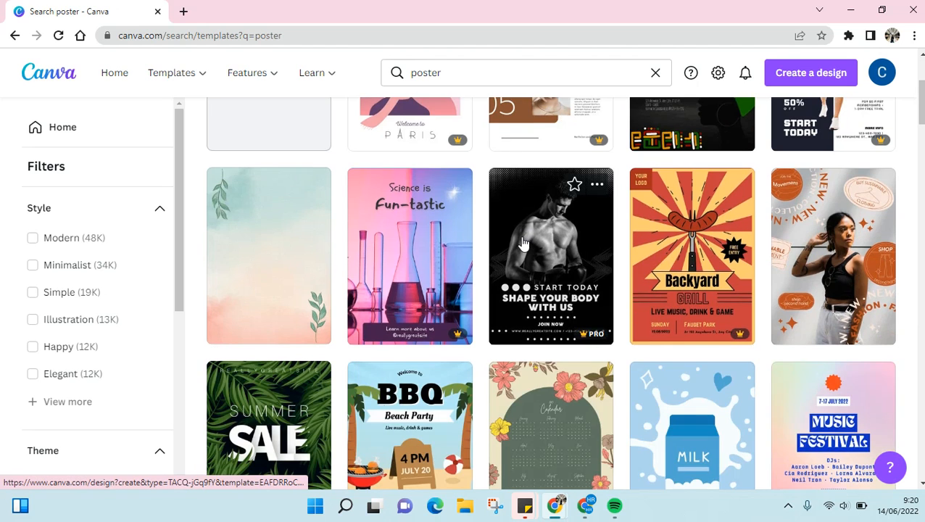
{"action": "scroll", "coordinate": [524, 245], "scroll_direction": "down", "scroll_amount": 2}
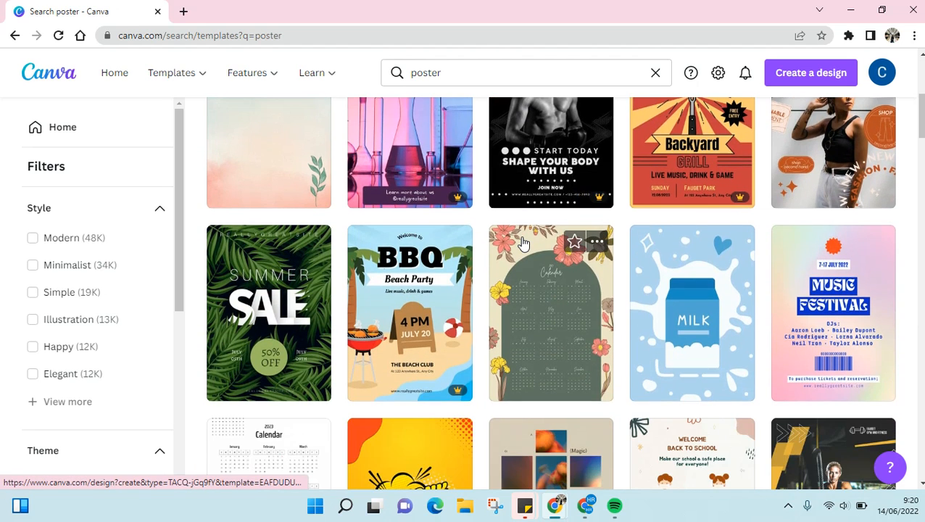
{"action": "scroll", "coordinate": [524, 244], "scroll_direction": "up", "scroll_amount": 3}
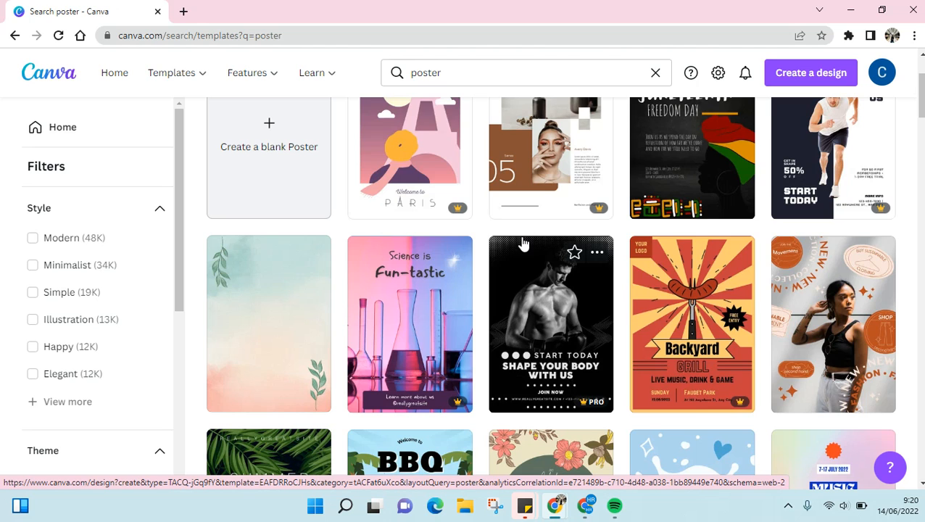
{"action": "scroll", "coordinate": [524, 246], "scroll_direction": "up", "scroll_amount": 2}
{"action": "scroll", "coordinate": [524, 250], "scroll_direction": "down", "scroll_amount": 4}
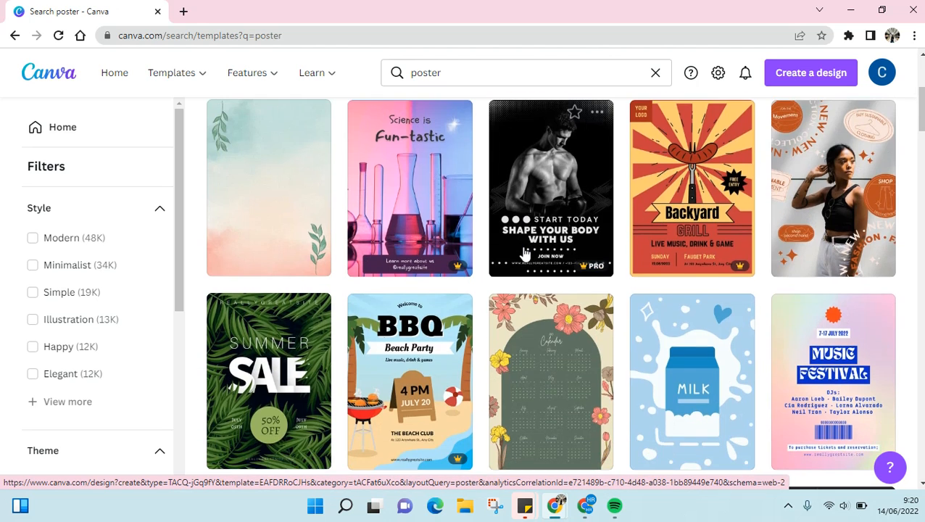
{"action": "scroll", "coordinate": [525, 251], "scroll_direction": "down", "scroll_amount": 3}
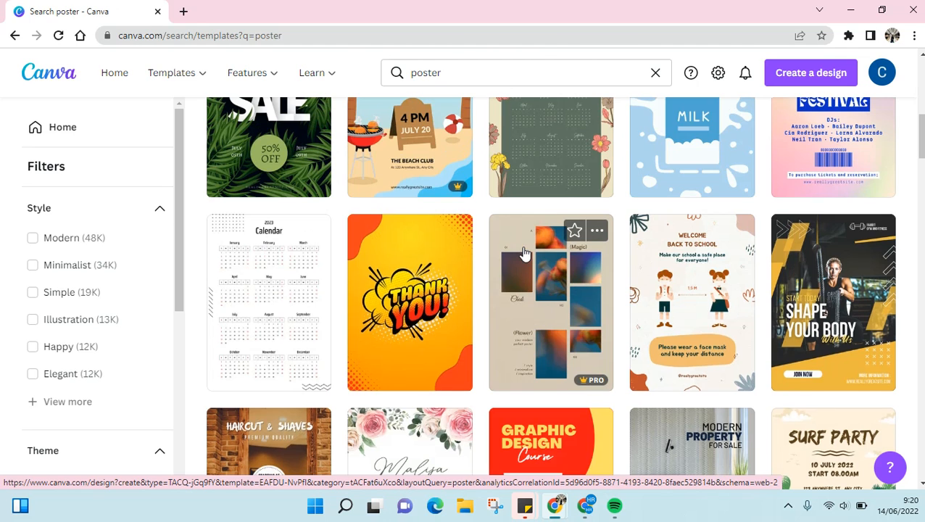
{"action": "scroll", "coordinate": [525, 252], "scroll_direction": "down", "scroll_amount": 4}
{"action": "scroll", "coordinate": [525, 252], "scroll_direction": "down", "scroll_amount": 3}
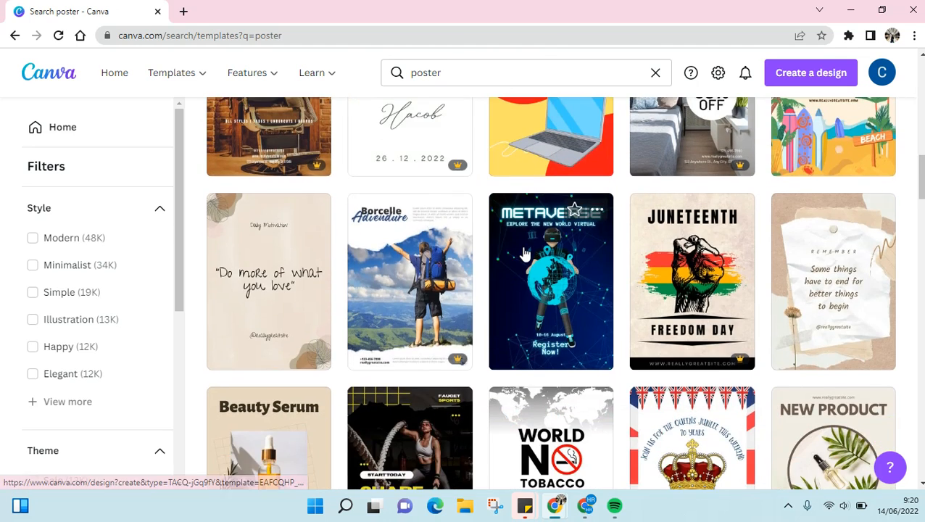
{"action": "scroll", "coordinate": [525, 251], "scroll_direction": "down", "scroll_amount": 4}
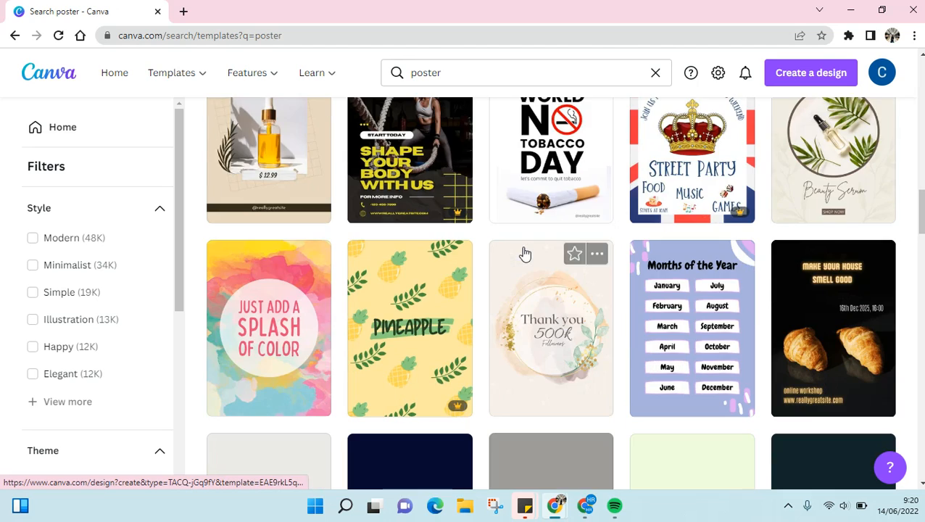
{"action": "scroll", "coordinate": [525, 251], "scroll_direction": "down", "scroll_amount": 2}
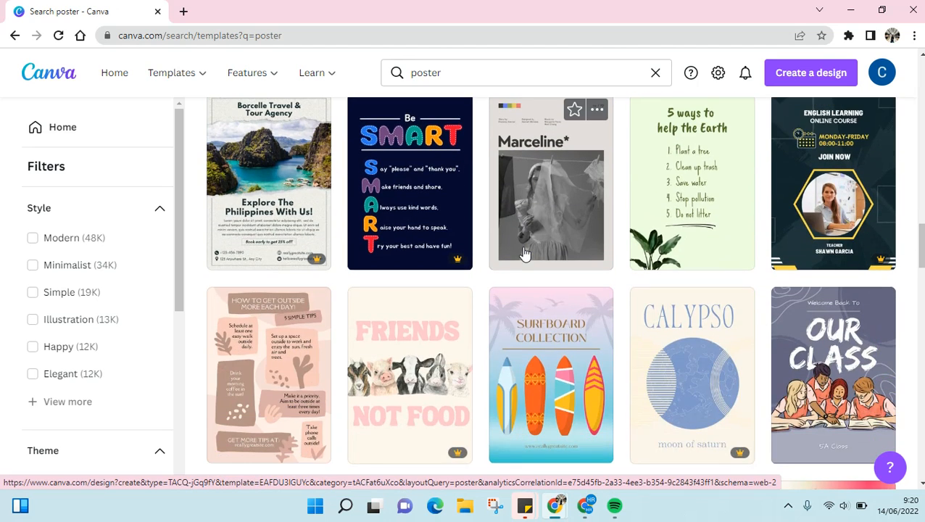
{"action": "scroll", "coordinate": [525, 251], "scroll_direction": "down", "scroll_amount": 3}
{"action": "scroll", "coordinate": [525, 251], "scroll_direction": "up", "scroll_amount": 4}
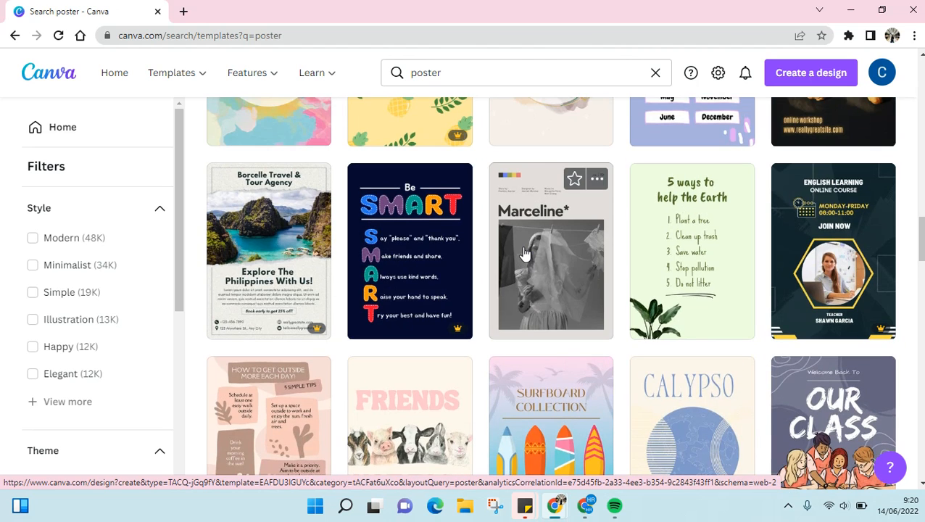
{"action": "scroll", "coordinate": [525, 252], "scroll_direction": "down", "scroll_amount": 3}
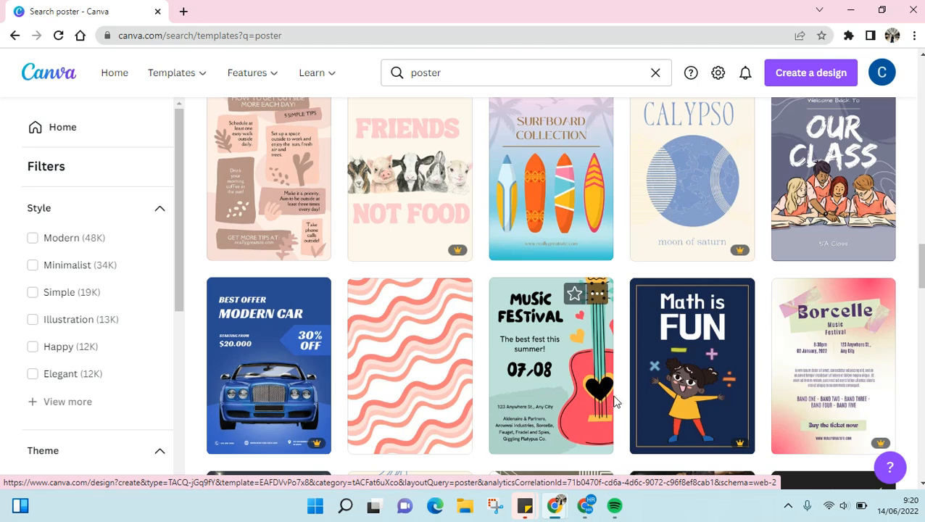
{"action": "left_click", "coordinate": [595, 329]}
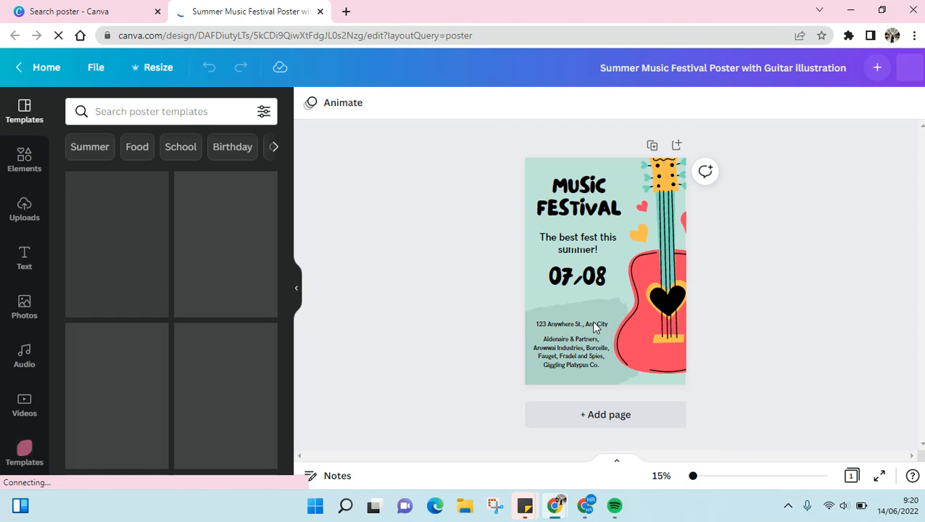
Replace the poster's "Music Festival" headline with "Live Music".
{"action": "left_click", "coordinate": [596, 252]}
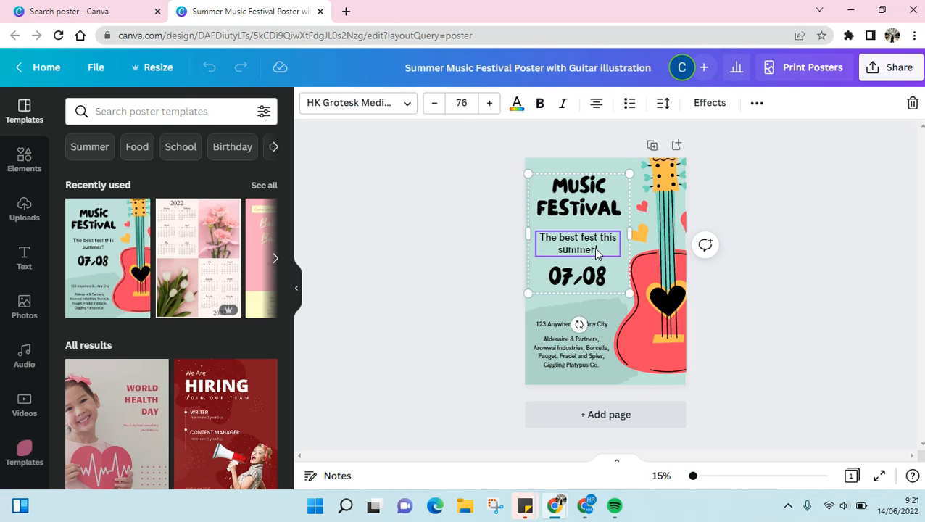
{"action": "double_click", "coordinate": [596, 251]}
{"action": "left_click", "coordinate": [595, 211]}
{"action": "left_click", "coordinate": [596, 211]}
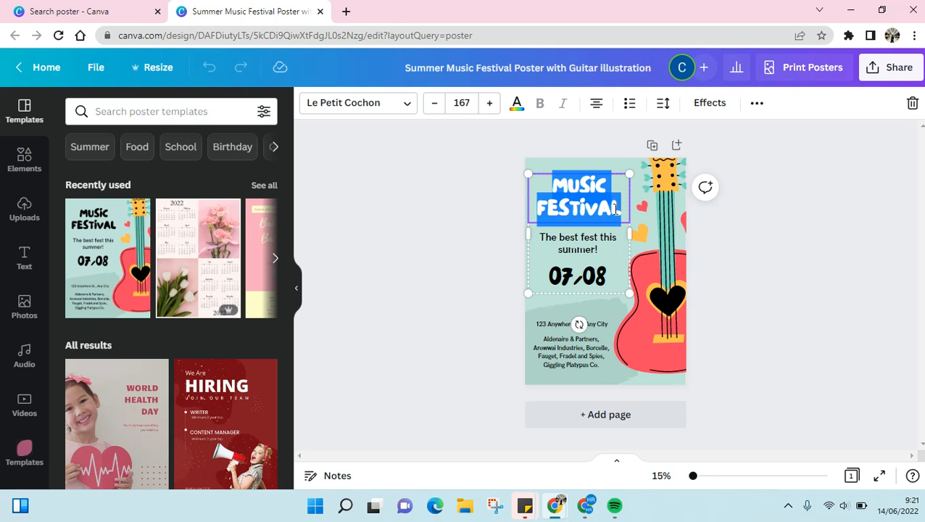
{"action": "type", "text": "Live"}
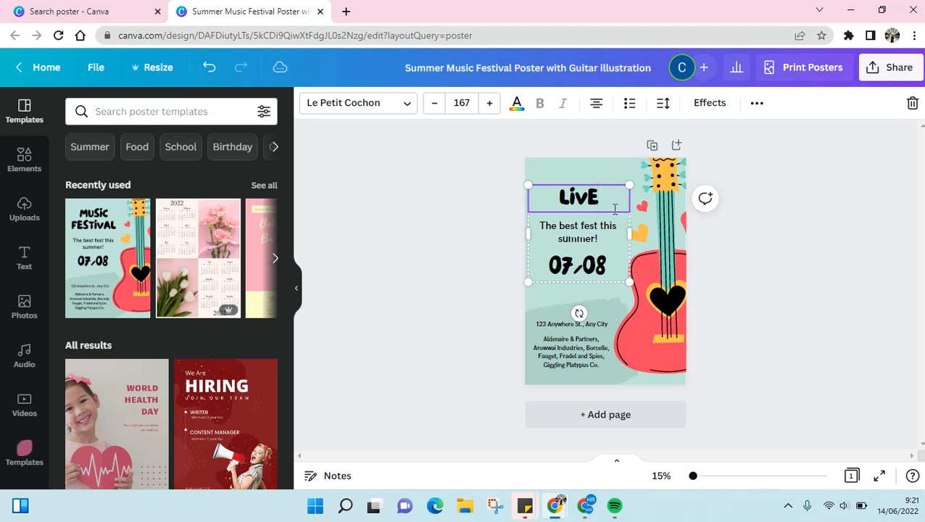
{"action": "type", "text": " Music"}
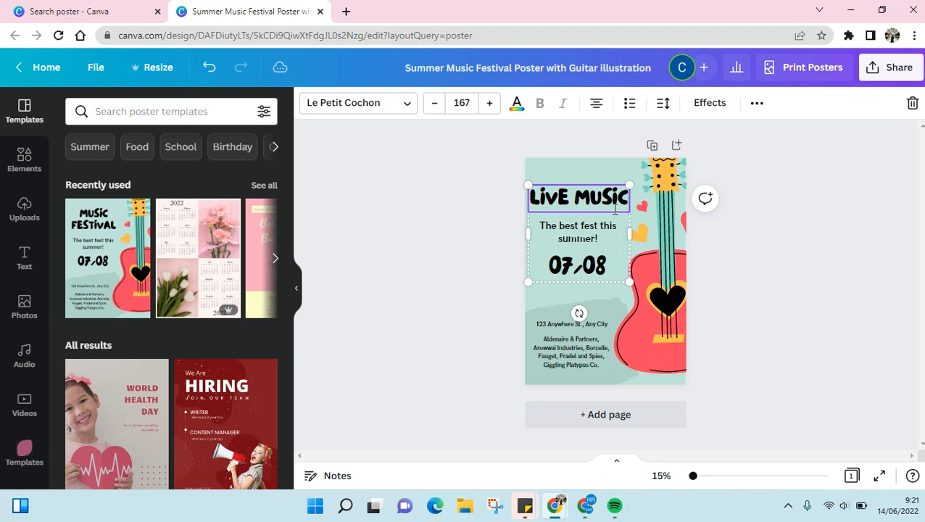
Change the tagline below the headline to read "The best music for your ears".
{"action": "double_click", "coordinate": [572, 232]}
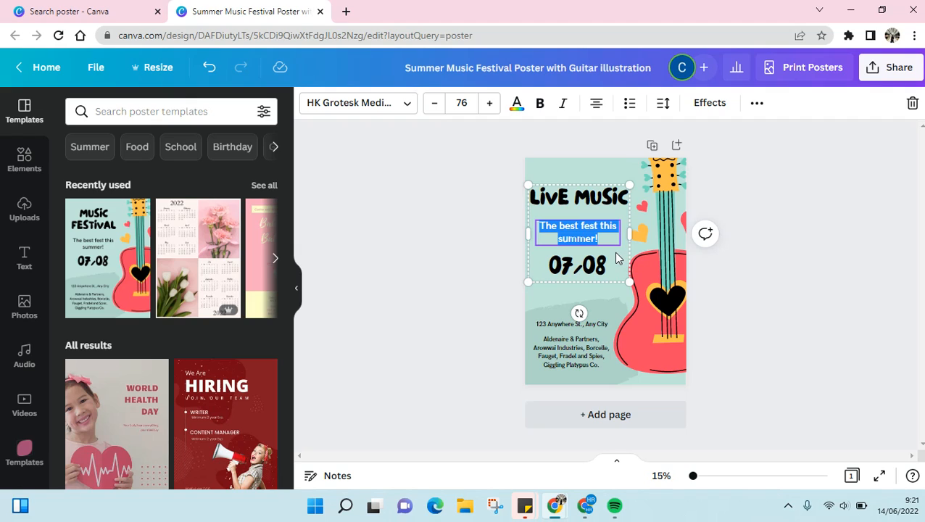
{"action": "left_click", "coordinate": [589, 230]}
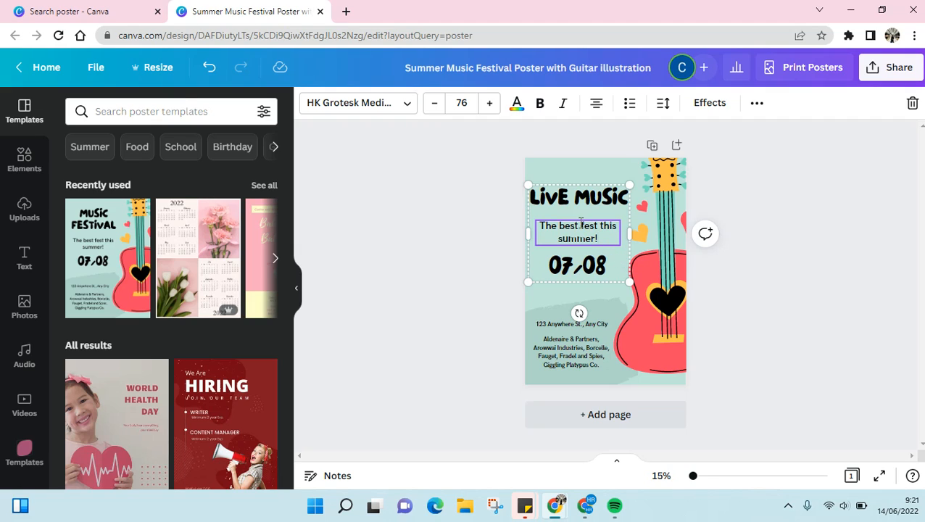
{"action": "left_click_drag", "start_coordinate": [580, 226], "coordinate": [604, 238]}
{"action": "type", "text": "music"}
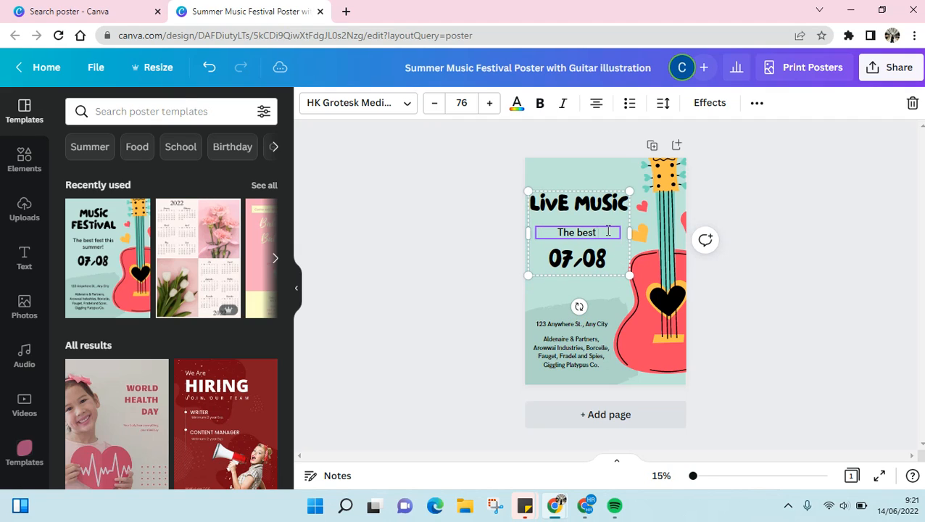
{"action": "type", "text": " for"}
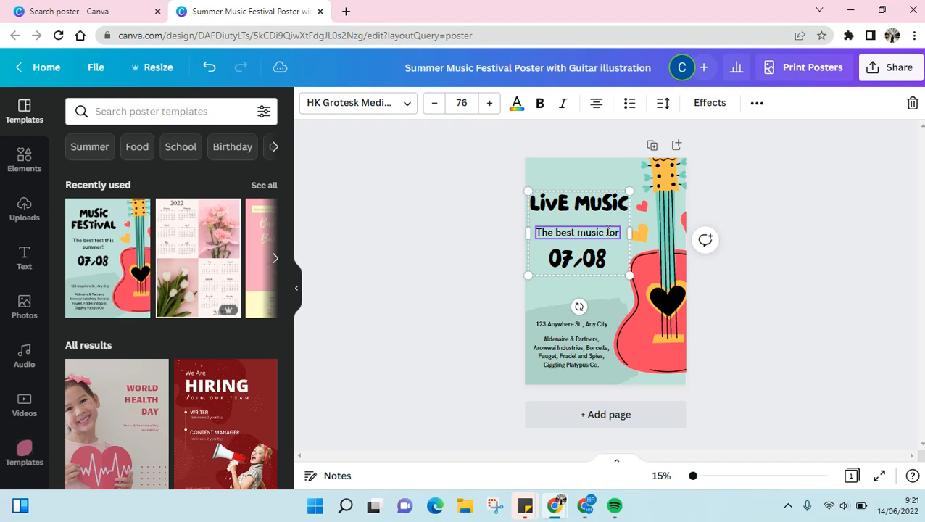
{"action": "type", "text": " your ears"}
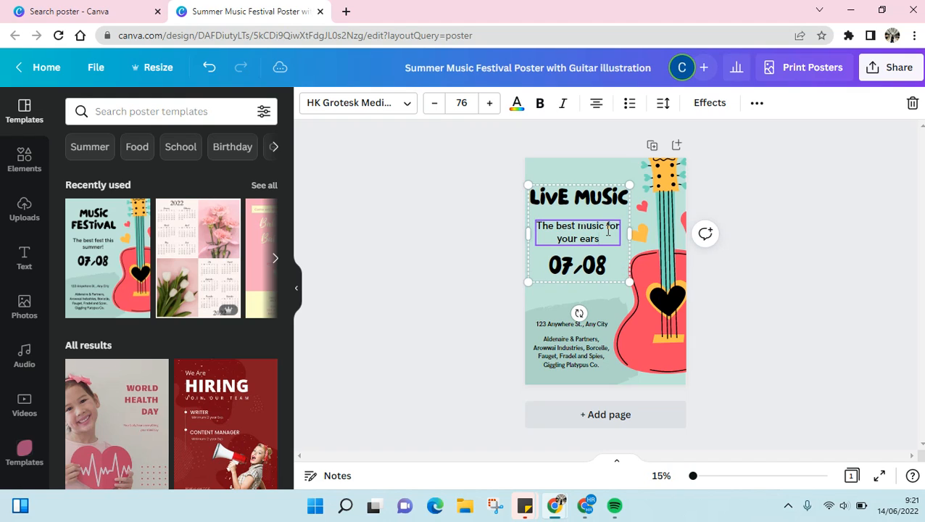
{"action": "left_click", "coordinate": [586, 266]}
{"action": "left_click", "coordinate": [555, 324]}
{"action": "double_click", "coordinate": [555, 324]}
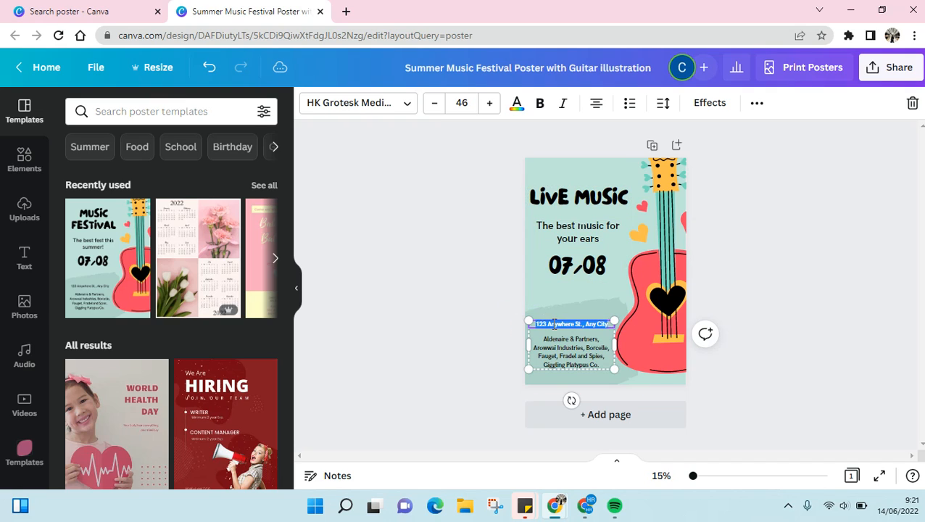
{"action": "left_click", "coordinate": [583, 353]}
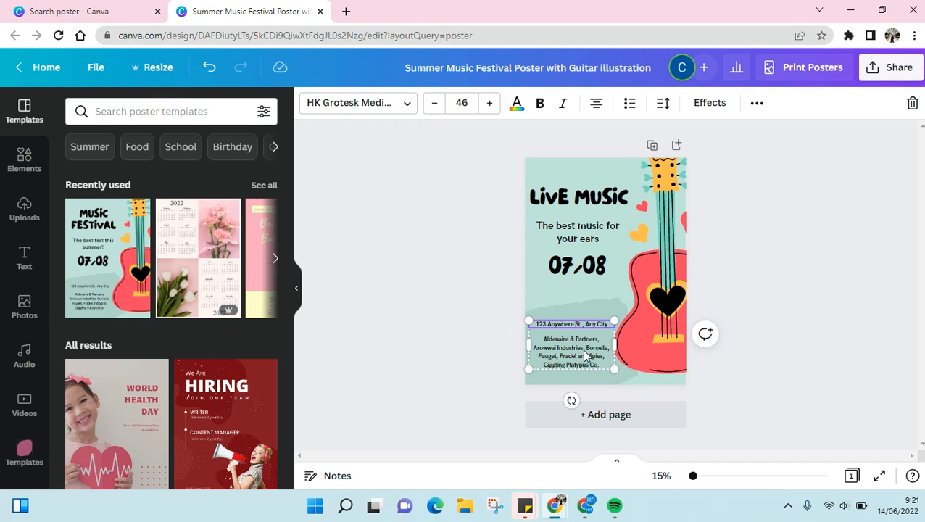
{"action": "double_click", "coordinate": [576, 362]}
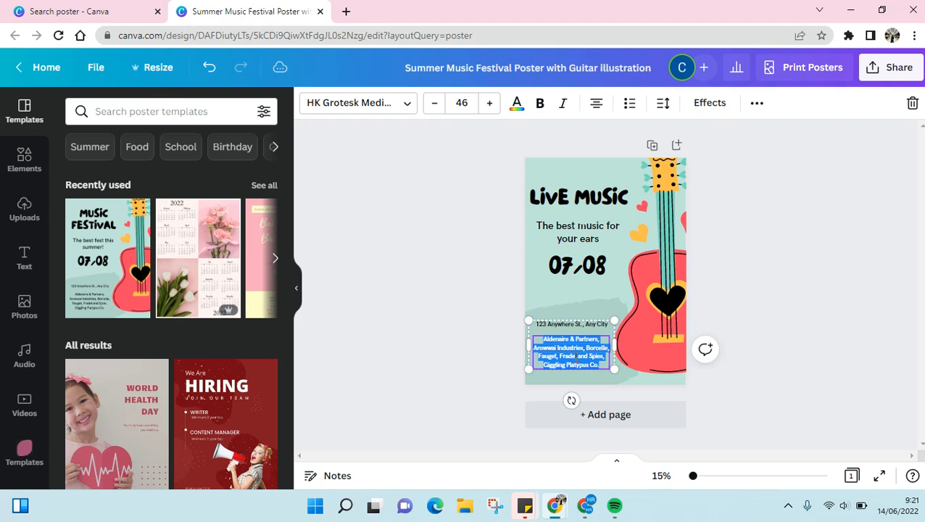
{"action": "left_click", "coordinate": [466, 369]}
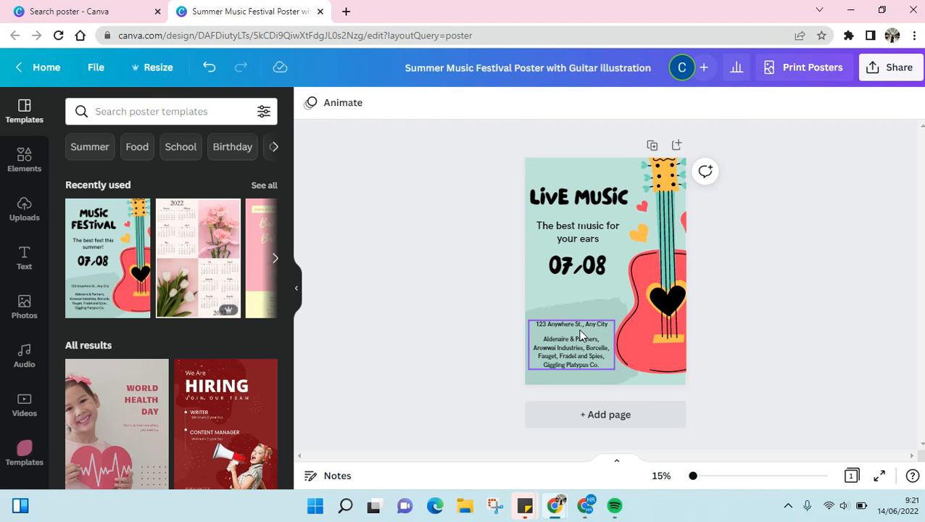
{"action": "left_click", "coordinate": [580, 363]}
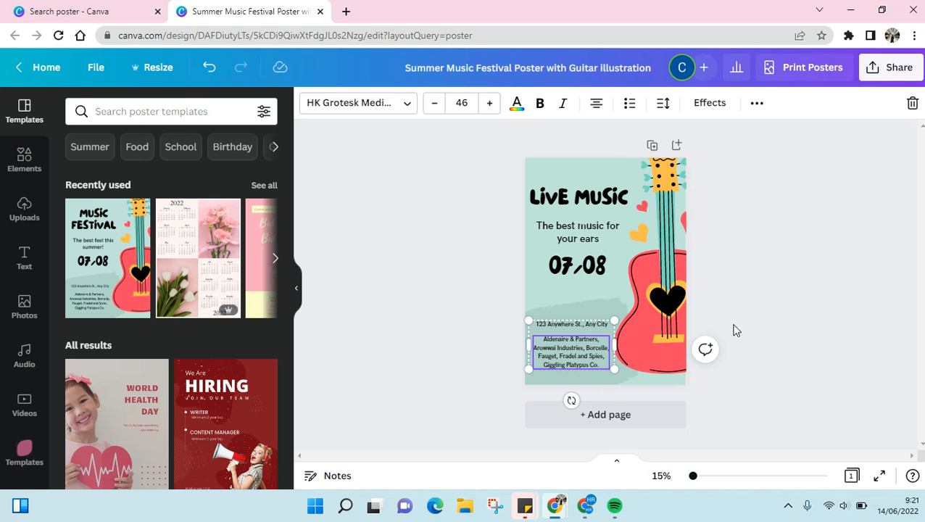
Search the design elements for "concert".
{"action": "left_click", "coordinate": [17, 164]}
{"action": "left_click", "coordinate": [119, 113]}
{"action": "type", "text": "c"}
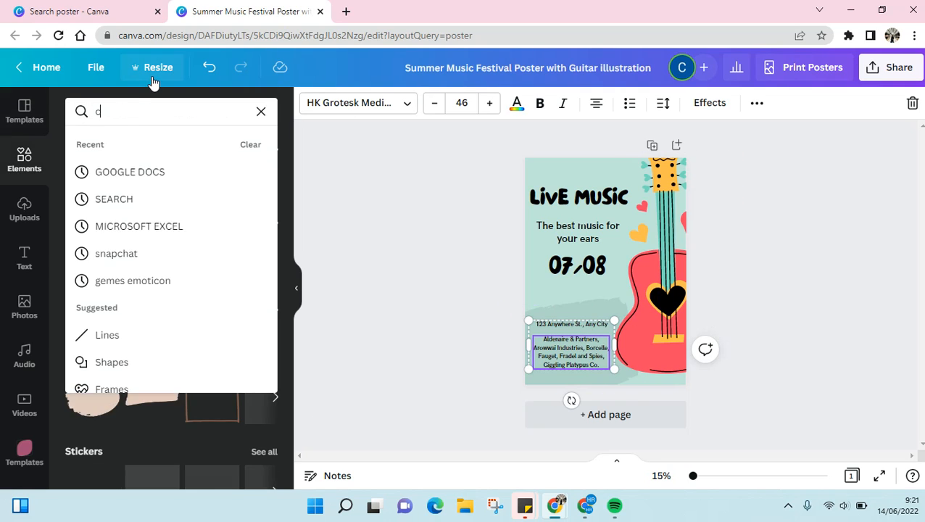
{"action": "type", "text": "oncert"}
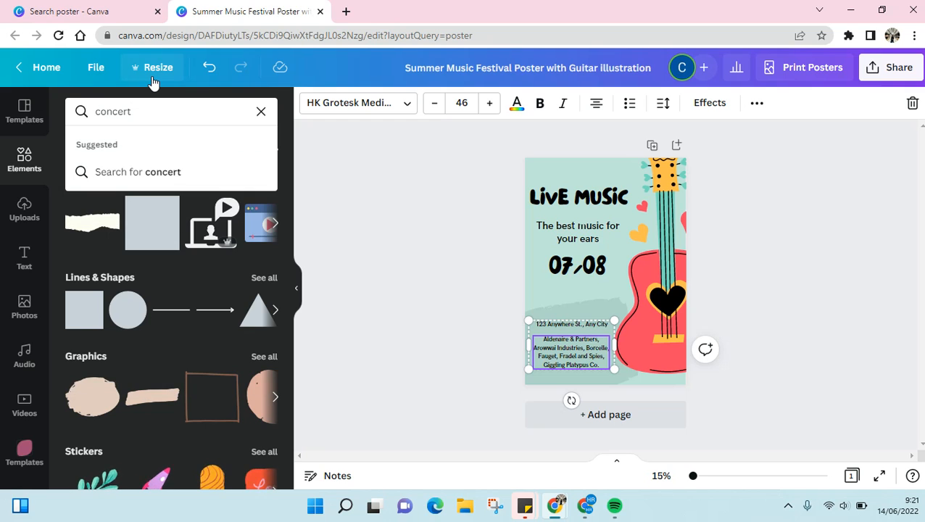
{"action": "key", "text": "Return"}
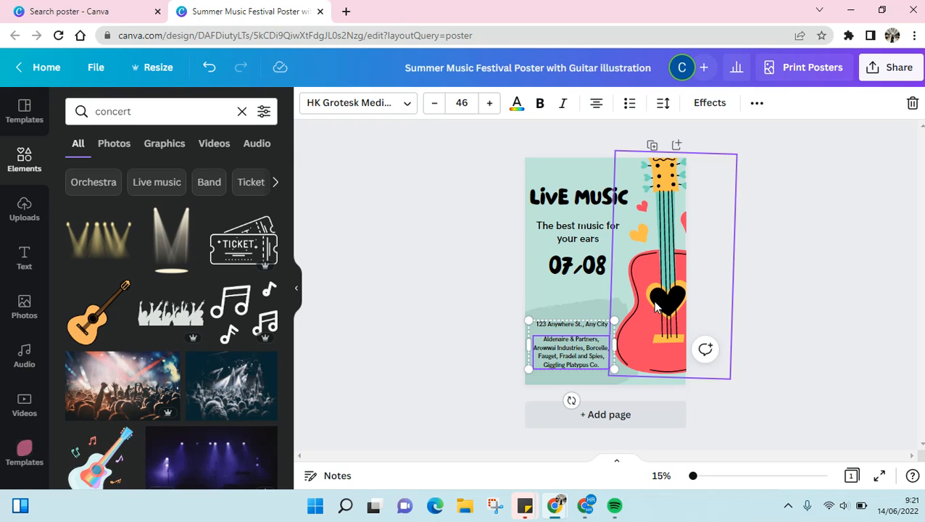
Add the music notes graphic and place it at the poster's left edge, beside and just below the date.
{"action": "left_click", "coordinate": [243, 308]}
{"action": "left_click_drag", "start_coordinate": [594, 294], "coordinate": [521, 300]}
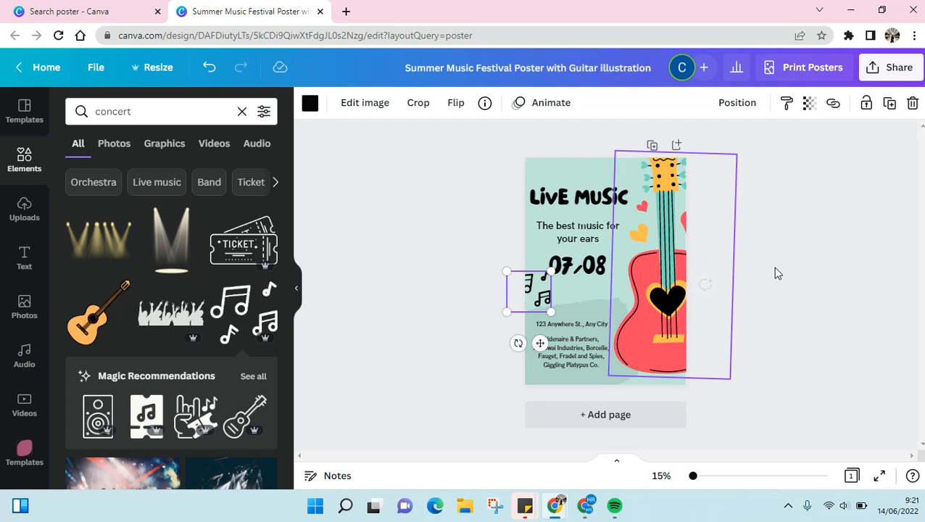
{"action": "left_click", "coordinate": [845, 225]}
Delete the grouped address and sponsor text from the lower part of the poster.
{"action": "left_click", "coordinate": [556, 346]}
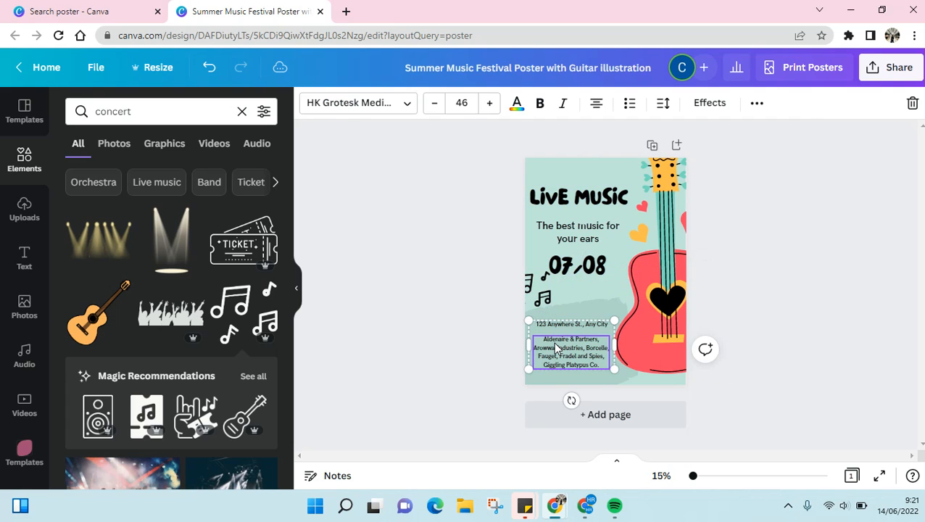
{"action": "key", "text": "Delete"}
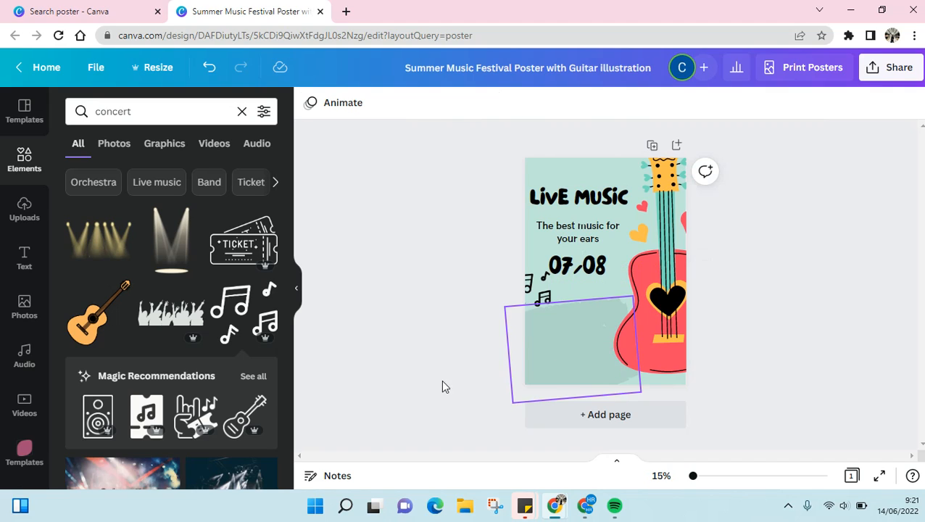
Add the outlined concert tickets graphic and place it in the poster's lower-left area, below the music notes.
{"action": "left_click", "coordinate": [247, 245]}
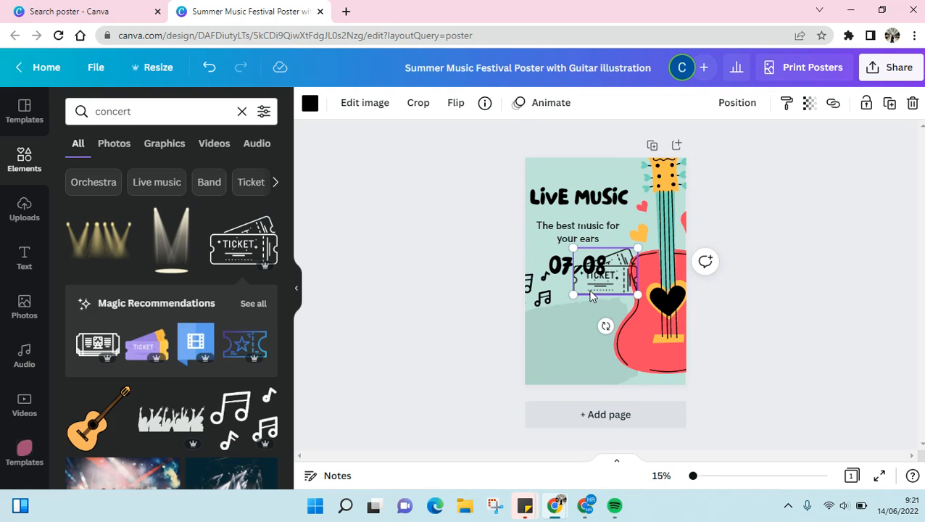
{"action": "left_click_drag", "start_coordinate": [594, 290], "coordinate": [552, 351]}
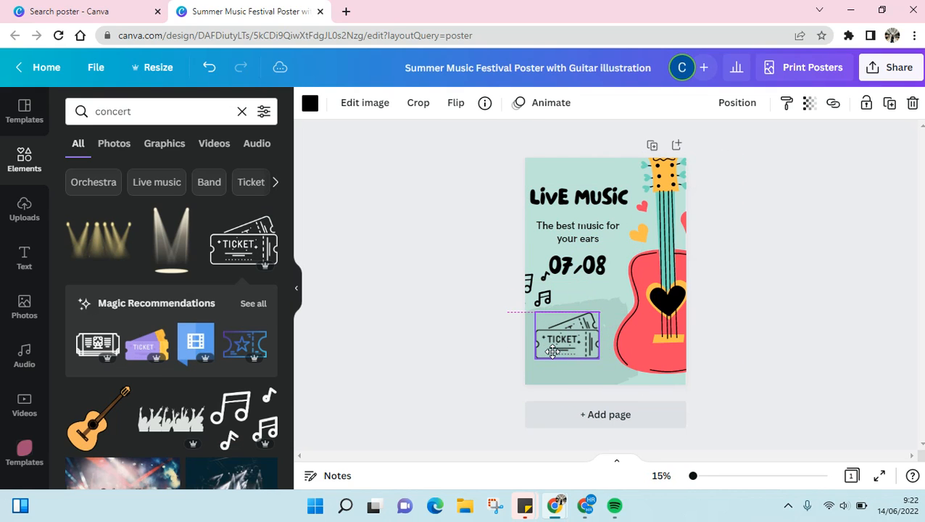
{"action": "left_click", "coordinate": [863, 274]}
{"action": "left_click", "coordinate": [25, 259]}
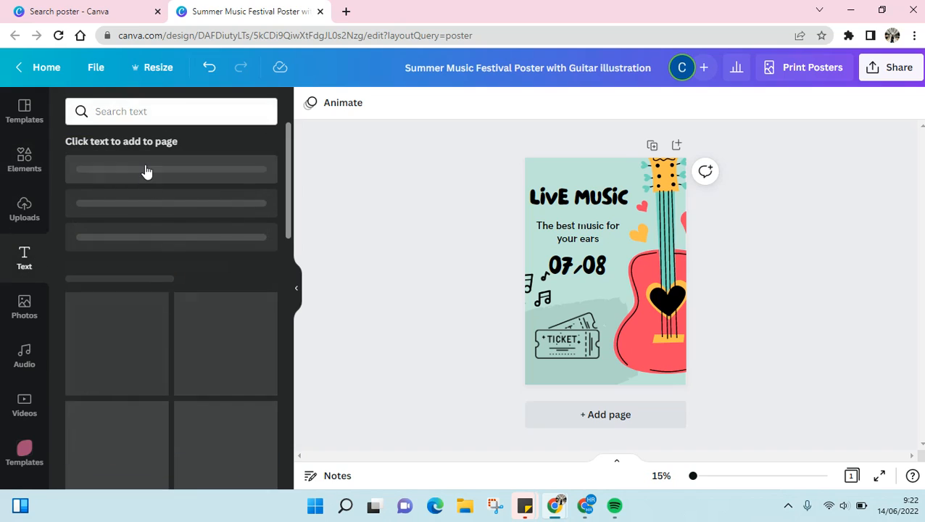
{"action": "left_click", "coordinate": [156, 179]}
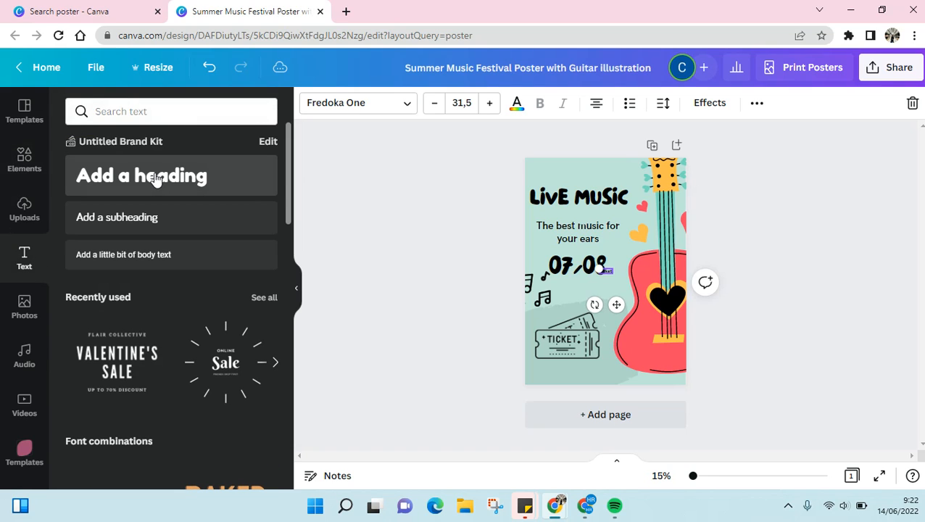
{"action": "type", "text": "tickets va"}
{"action": "key", "text": "BackSpace"}
{"action": "key", "text": "BackSpace"}
{"action": "type", "text": "available in www.musicconcert.com"}
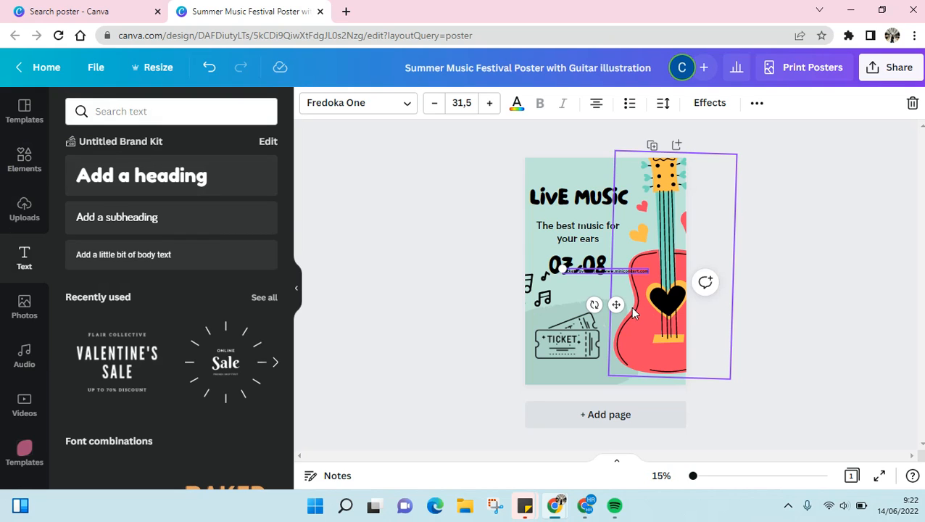
{"action": "left_click_drag", "start_coordinate": [616, 304], "coordinate": [587, 406]}
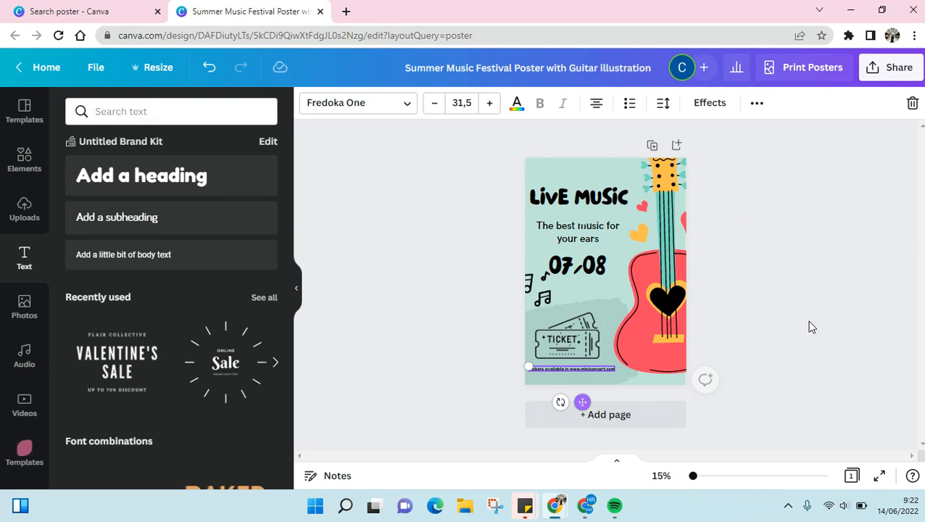
{"action": "left_click", "coordinate": [900, 239]}
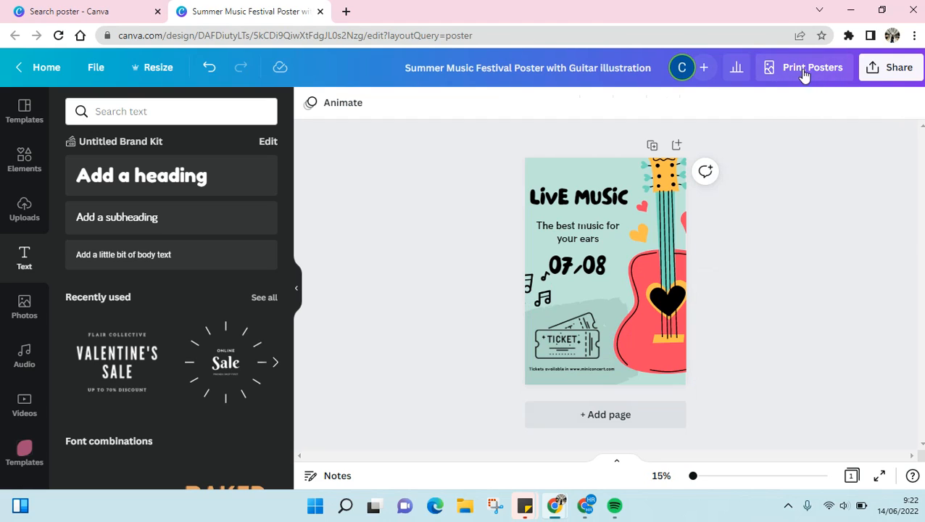
Download the poster as a PNG file.
{"action": "left_click", "coordinate": [908, 73]}
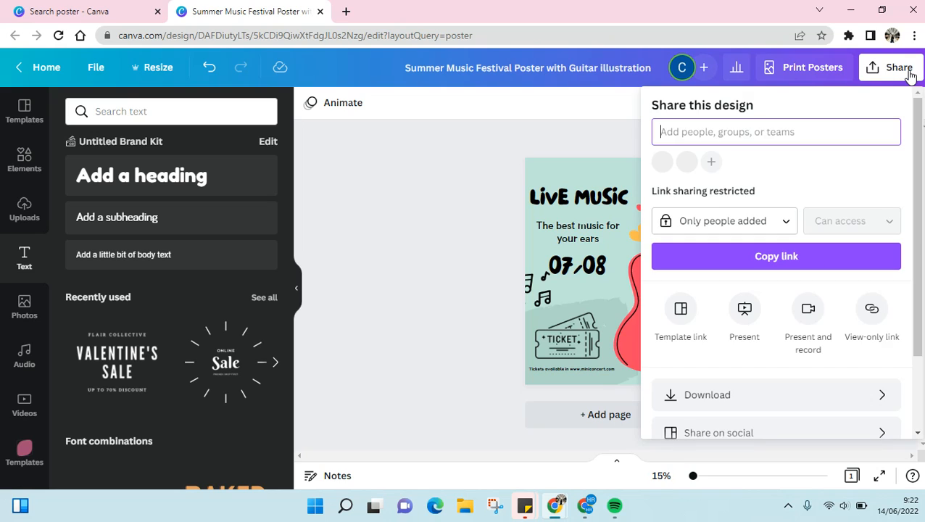
{"action": "scroll", "coordinate": [791, 320], "scroll_direction": "down", "scroll_amount": 3}
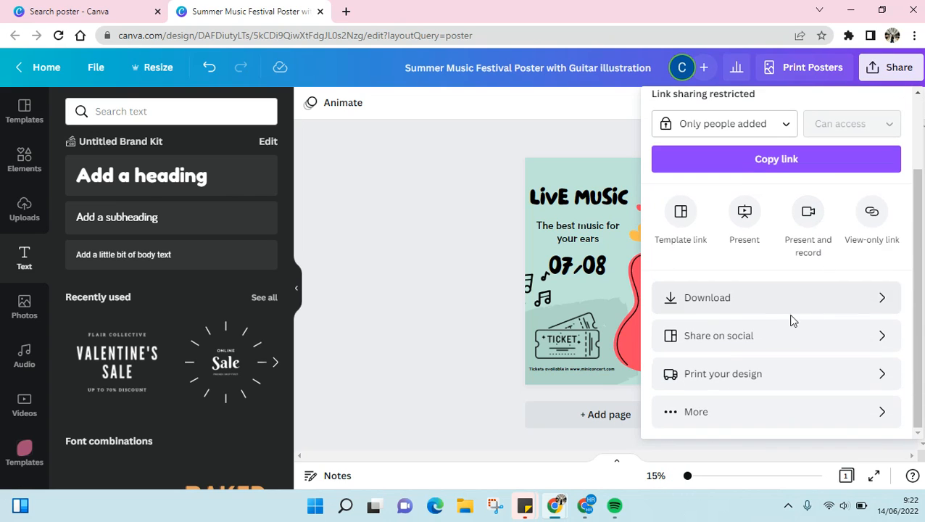
{"action": "left_click", "coordinate": [754, 312]}
{"action": "left_click", "coordinate": [739, 161]}
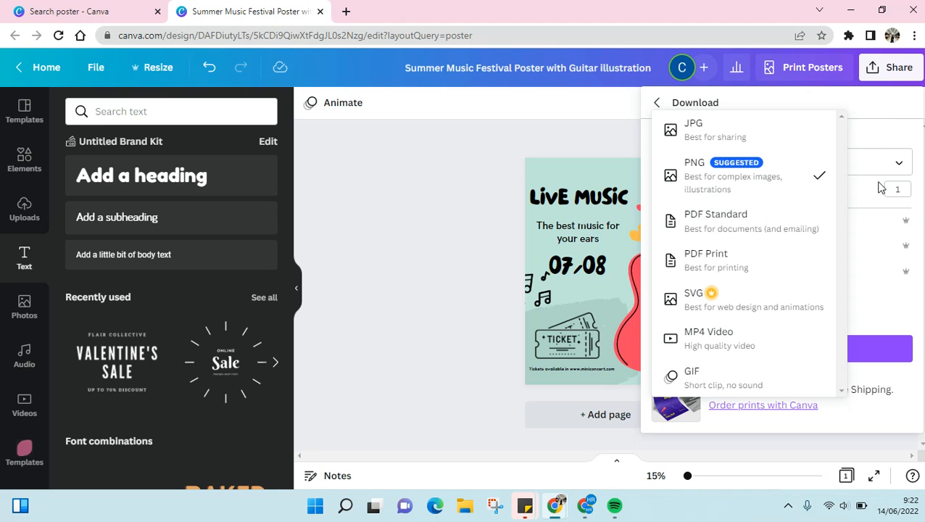
{"action": "left_click", "coordinate": [803, 175]}
{"action": "left_click", "coordinate": [795, 349]}
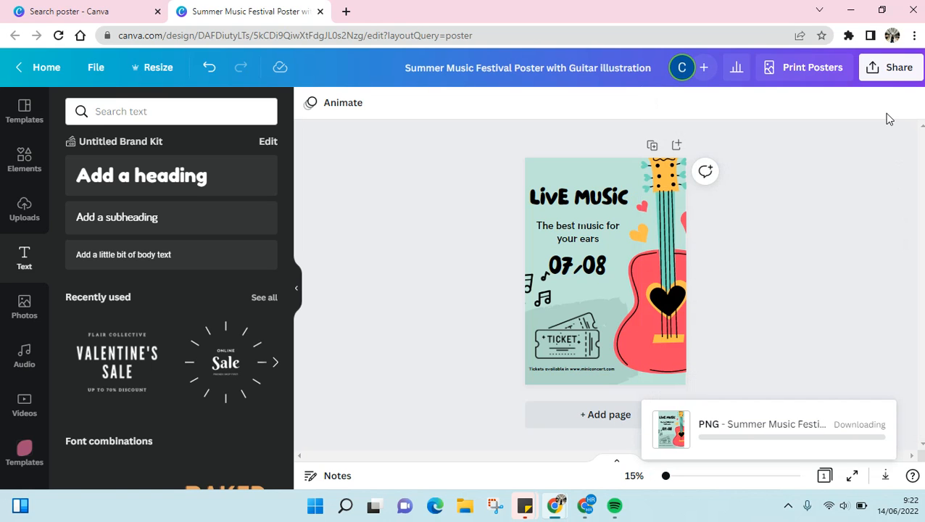
View the design's sharing options, dismissing the print offer, and return to the poster.
{"action": "left_click", "coordinate": [891, 69]}
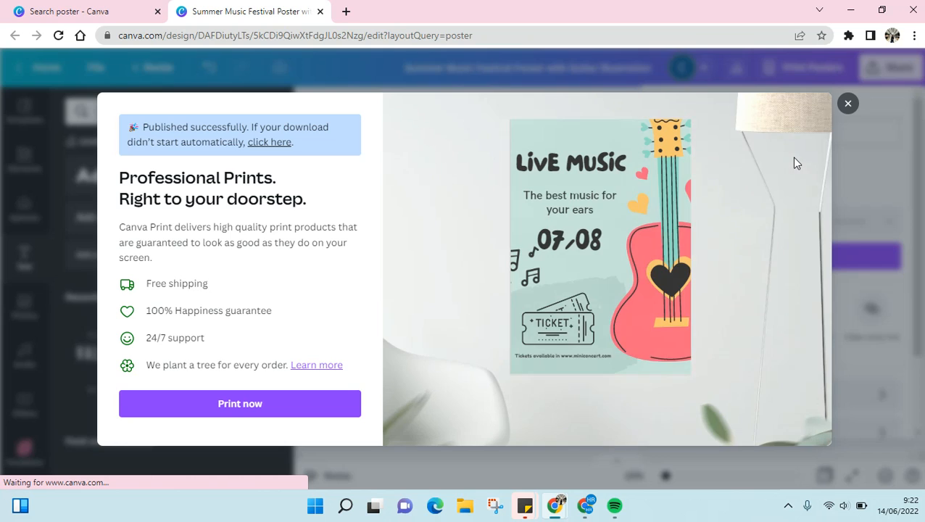
{"action": "left_click", "coordinate": [847, 103]}
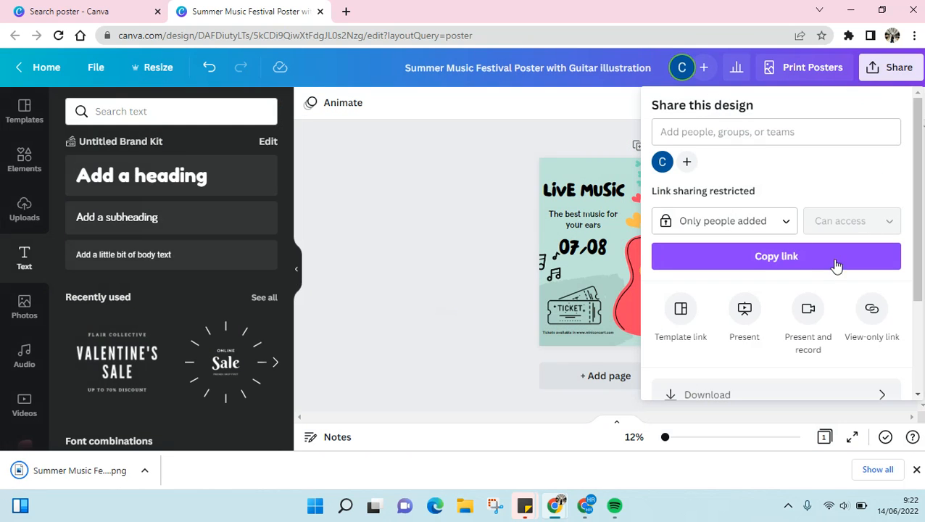
{"action": "left_click", "coordinate": [449, 178]}
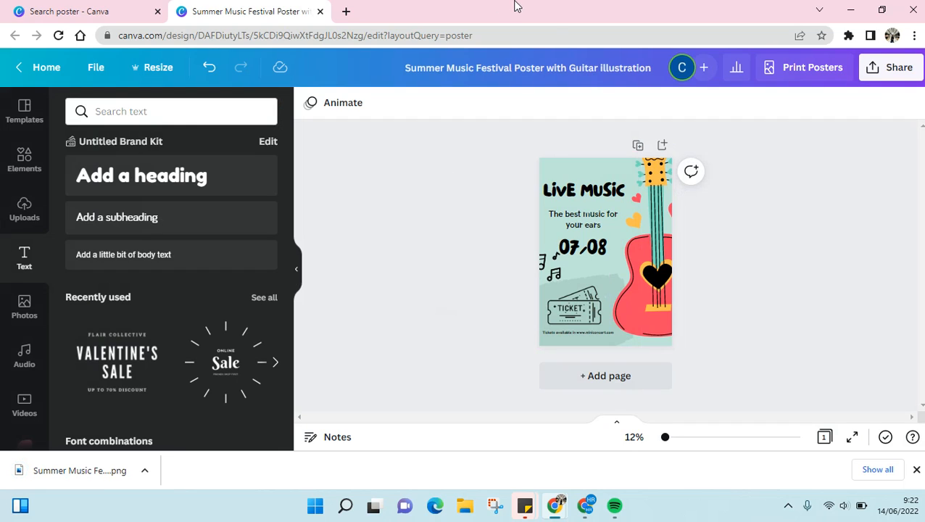
{"action": "mouse_move", "coordinate": [551, 11]}
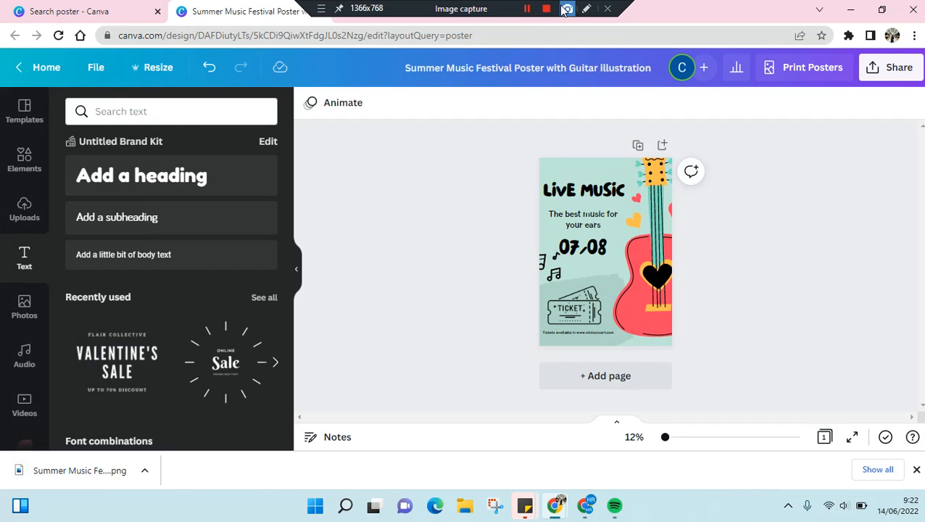